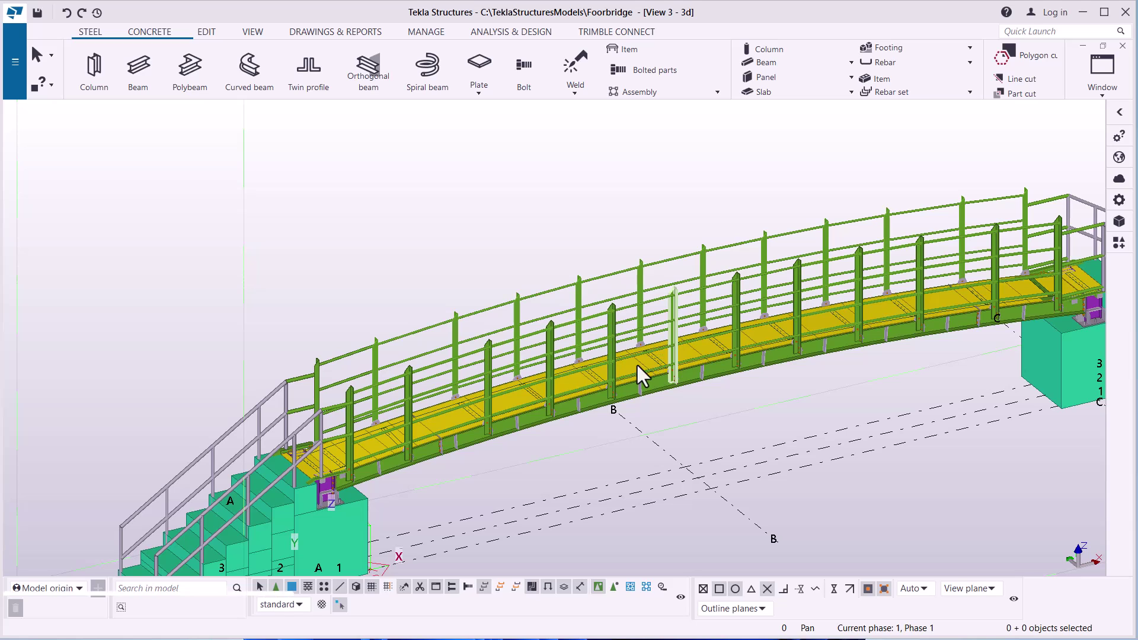
Step: Orbit the 3D view so the whole footbridge and both end stair blocks are visible
ctrl+middle_drag(380, 357, 896, 294)
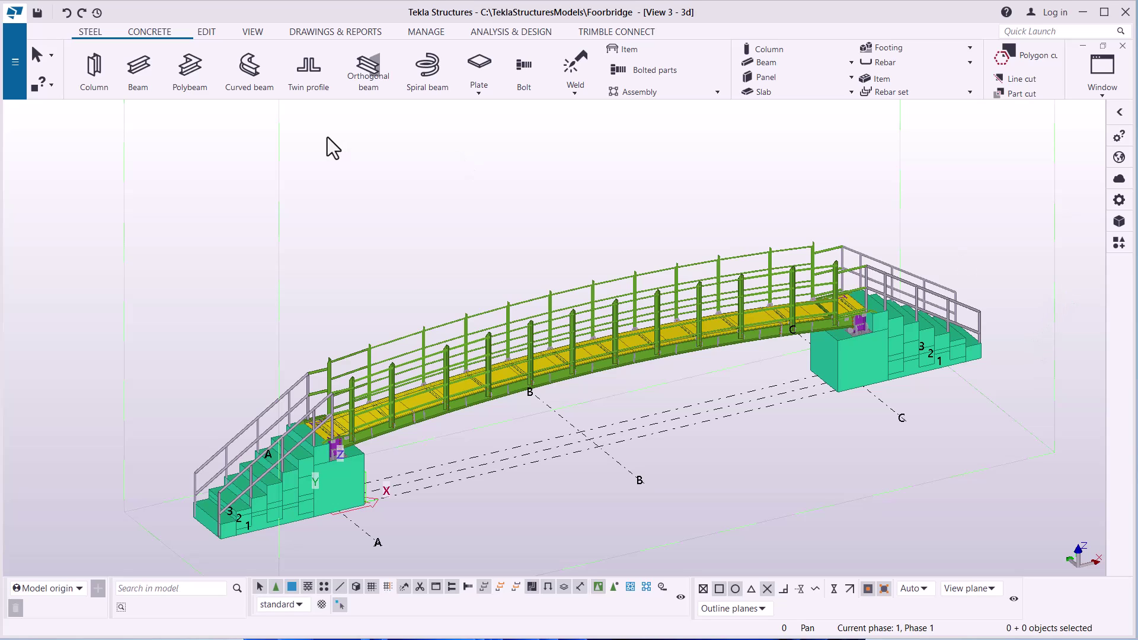
Step: Drag an area selection box over the entire bridge to select all 481 objects
click(14, 64)
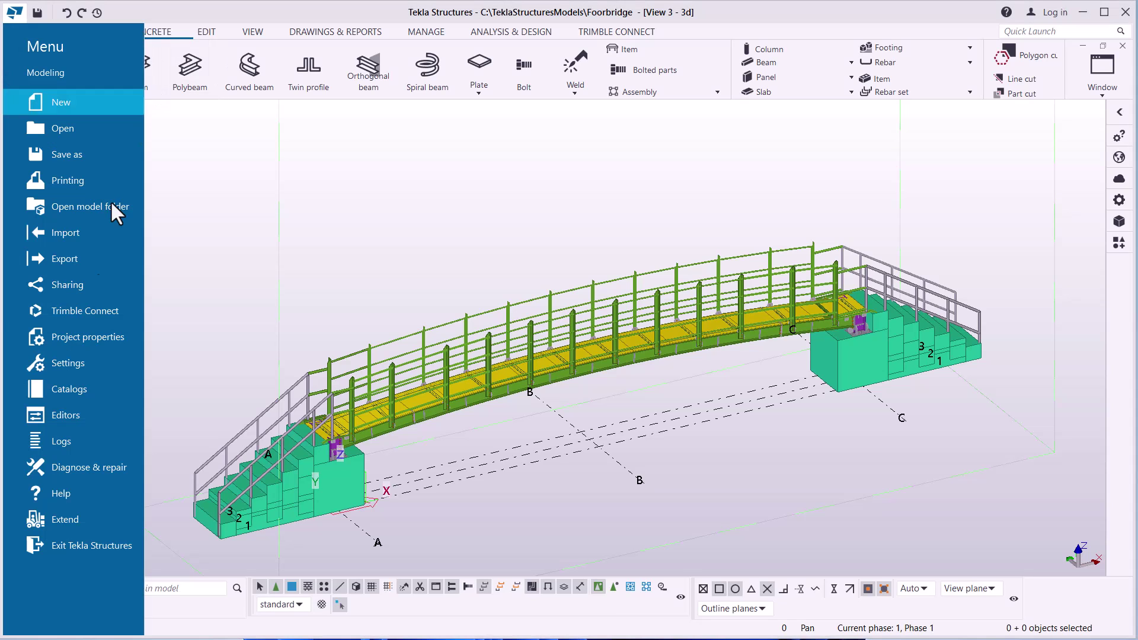
click(839, 203)
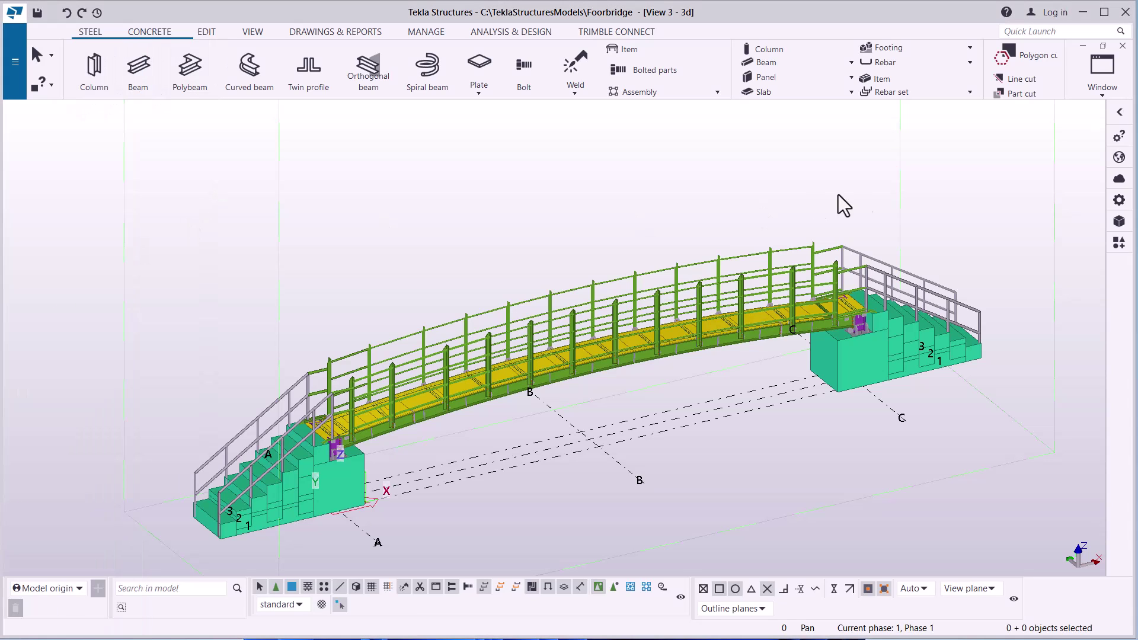
drag(539, 425, 168, 558)
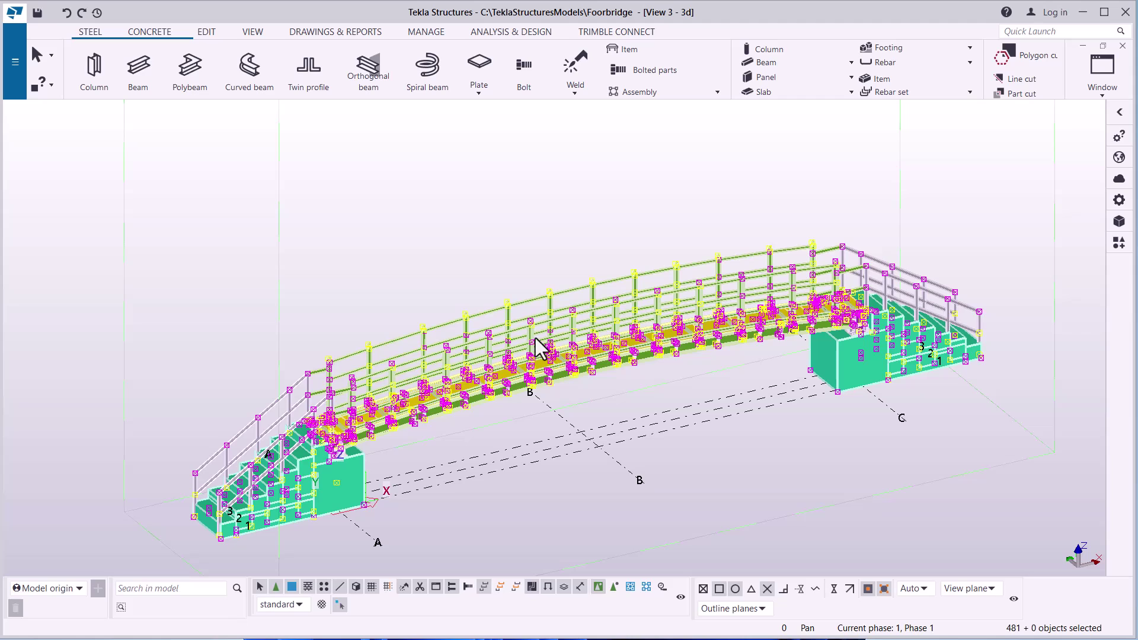
Step: Open the Export MIS dialog from the main Menu's Export list
click(16, 70)
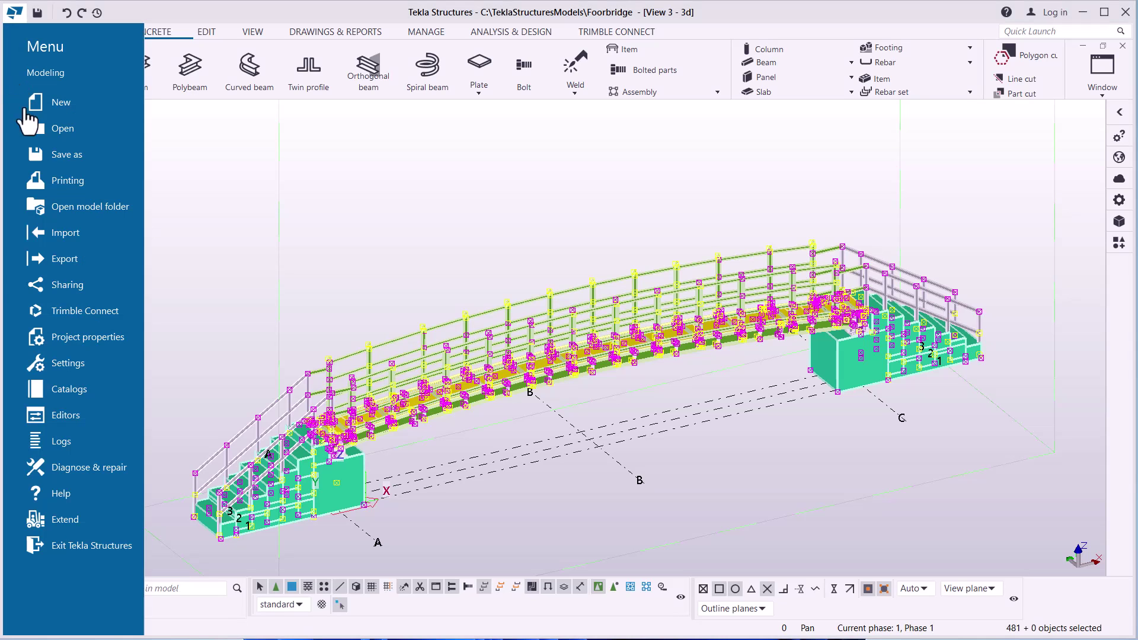
click(72, 257)
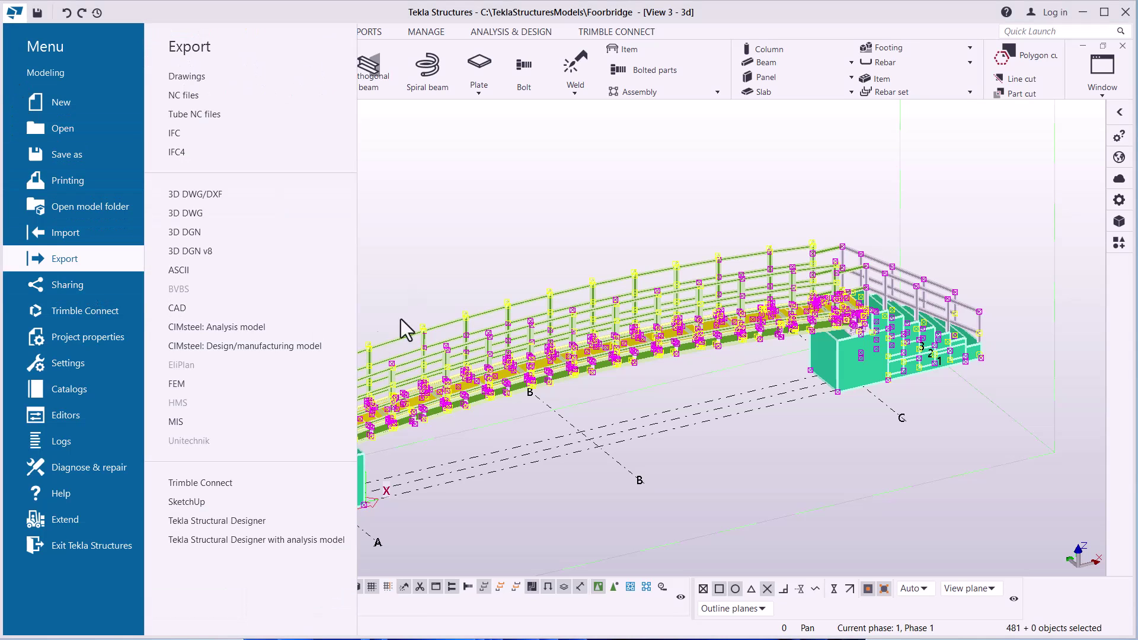
click(185, 422)
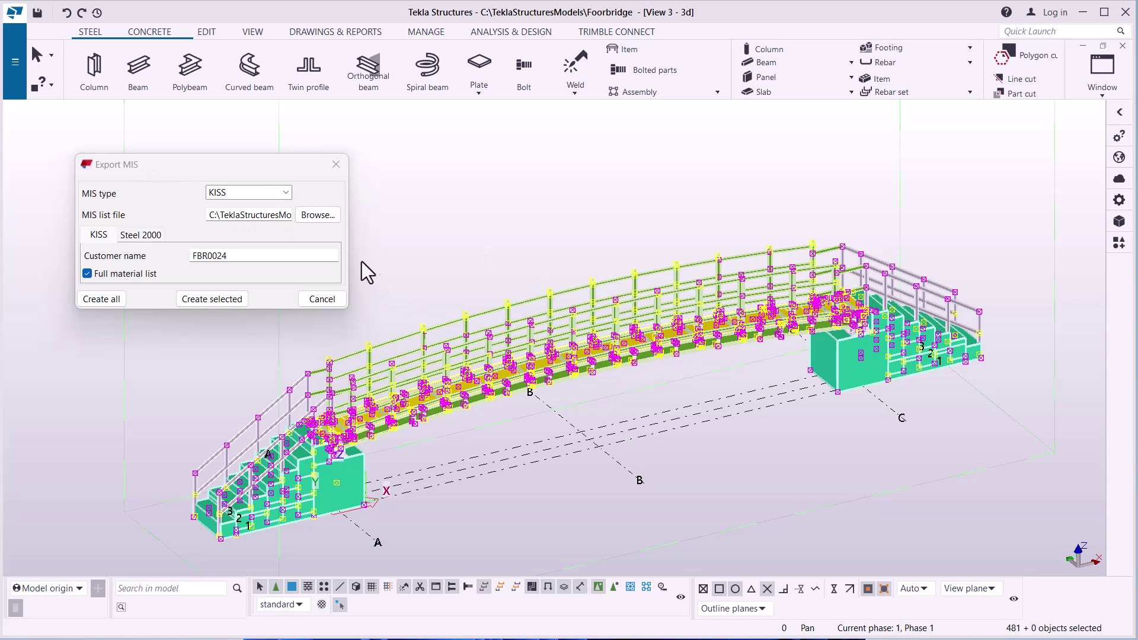
Step: Set the MIS type to KISS and replace the Customer name with the new customer name
click(285, 197)
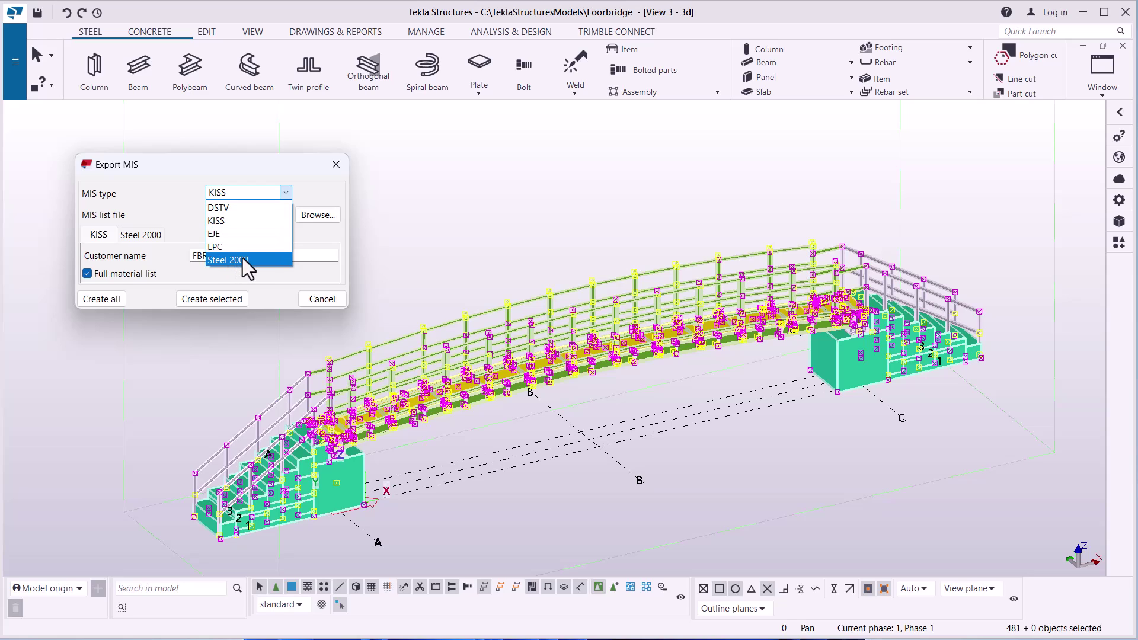
click(227, 225)
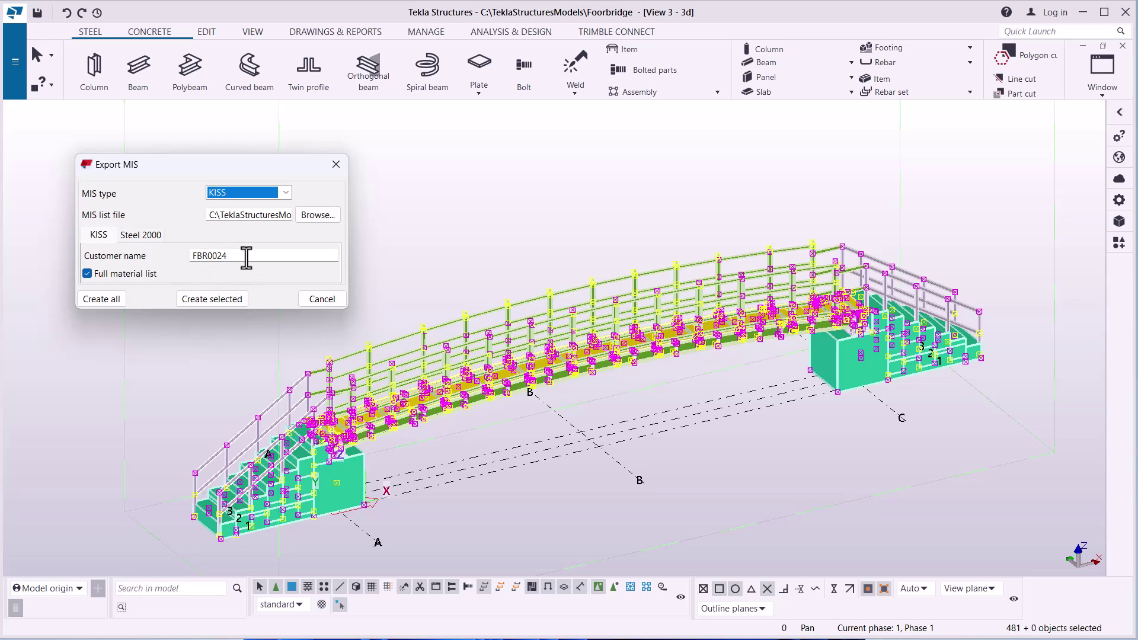
drag(237, 258, 181, 259)
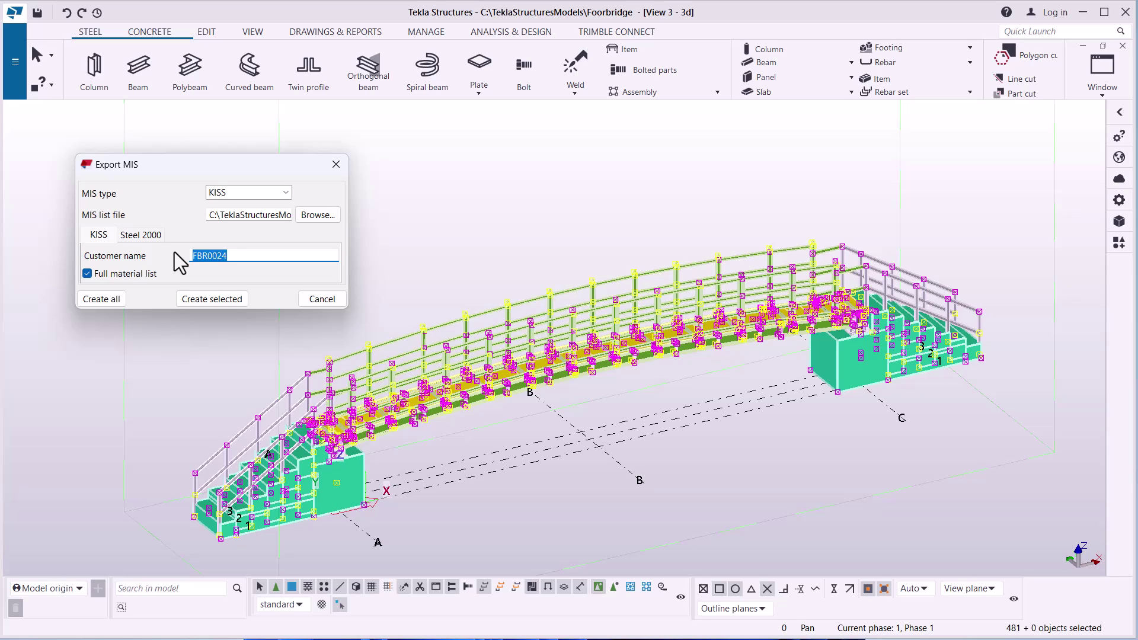
text(FBR3004)
click(218, 300)
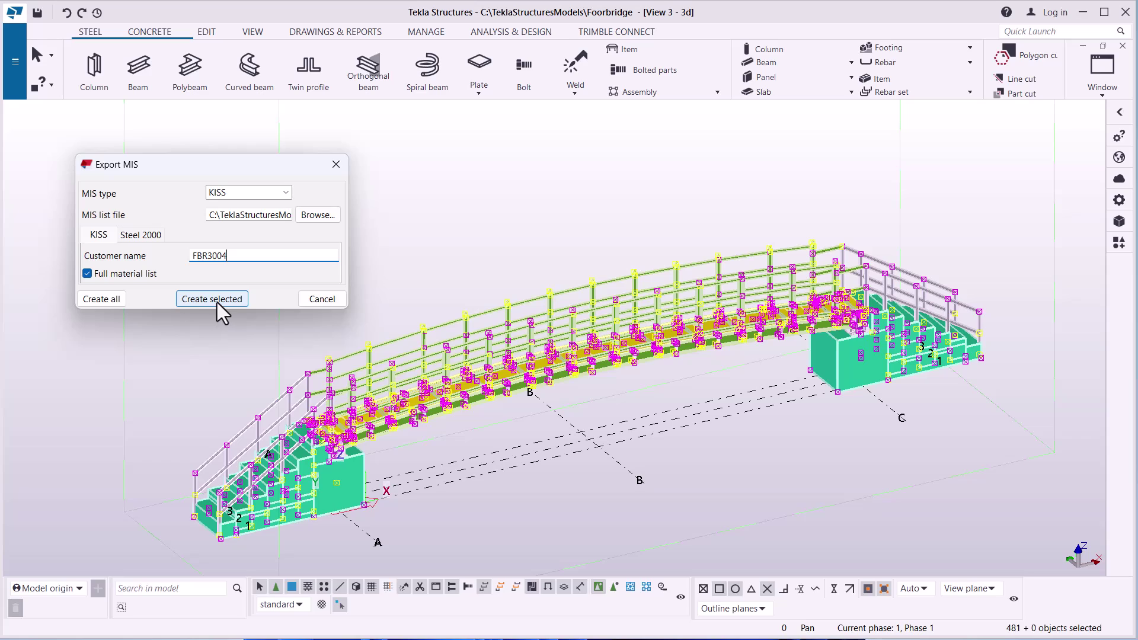
Step: Create the KISS file for the selected parts, then close the Export MIS dialog
click(202, 299)
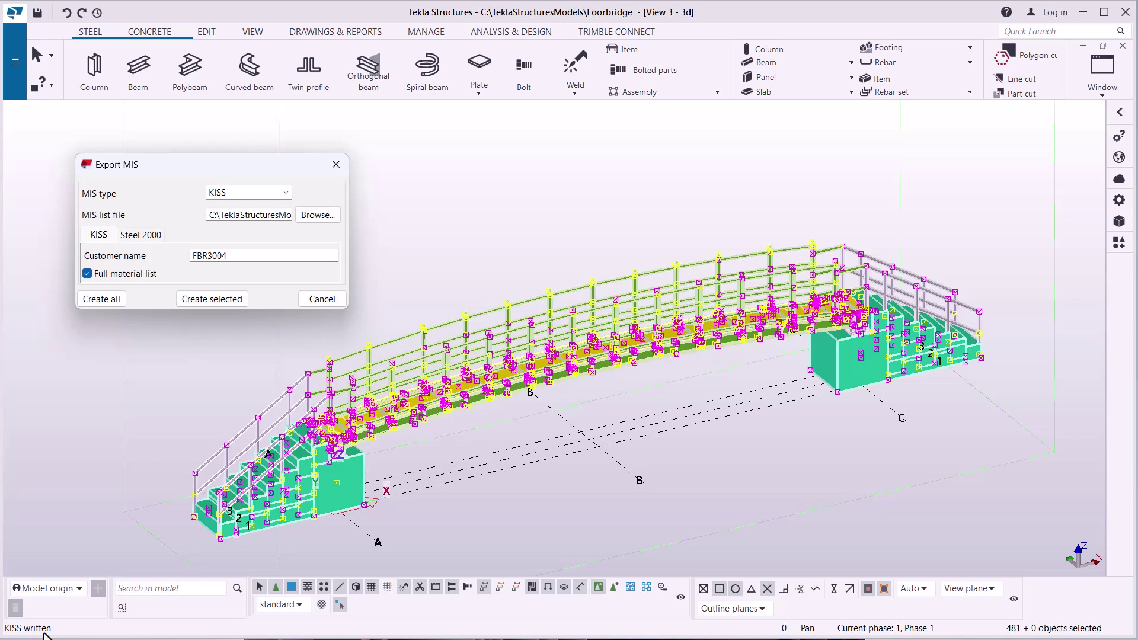
click(335, 164)
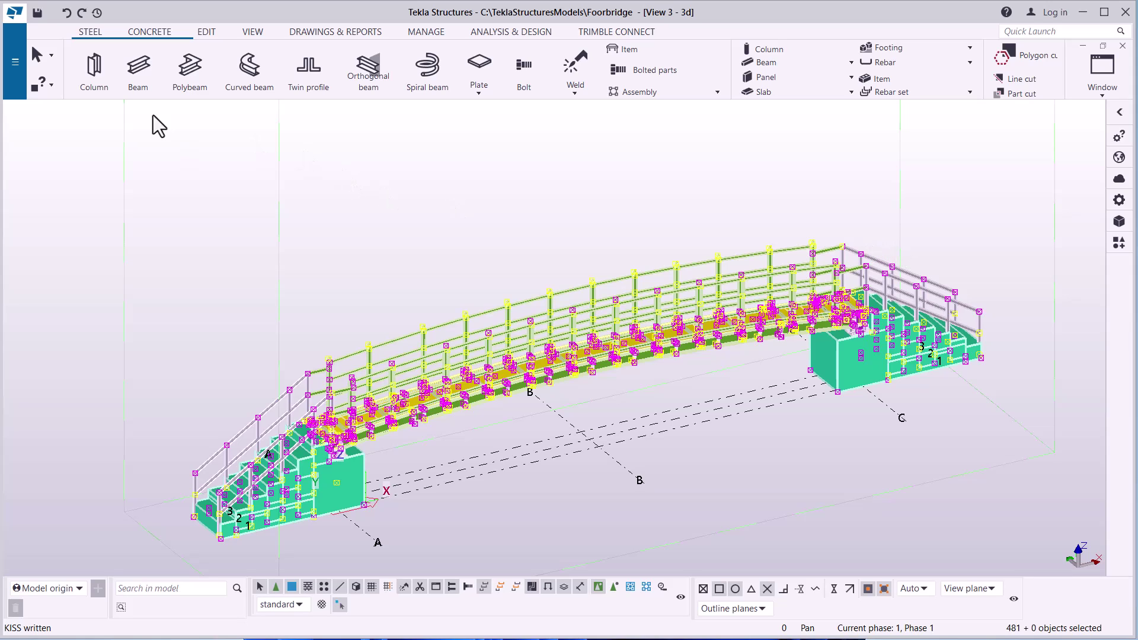
Step: List all models in C:\TeklaStructuresModels on the Open page and browse for a model folder
click(13, 64)
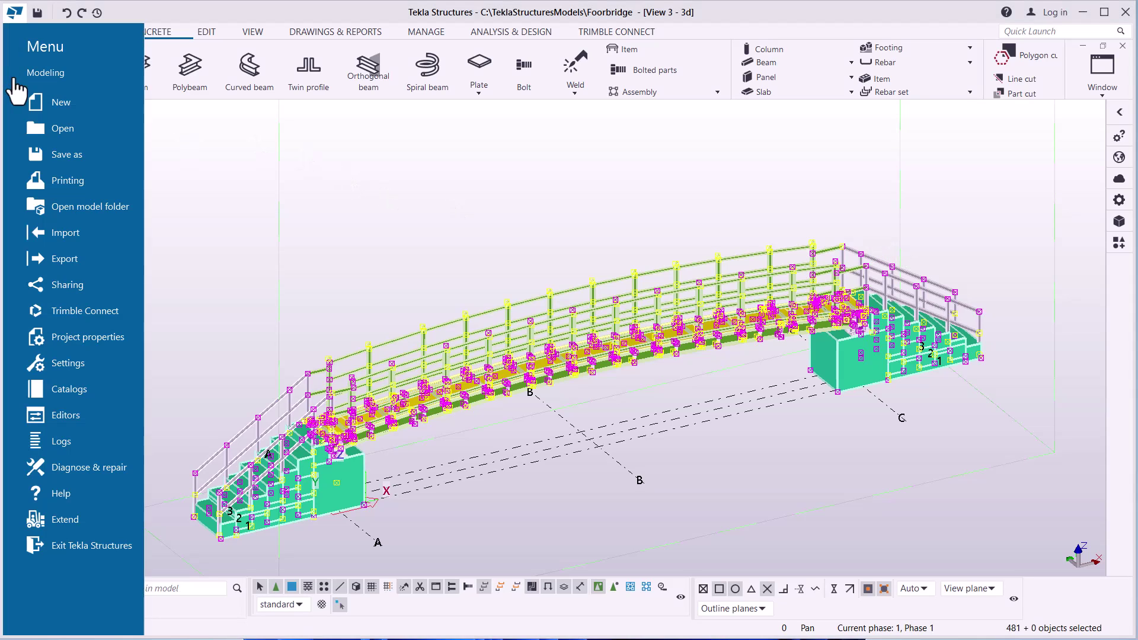
click(74, 132)
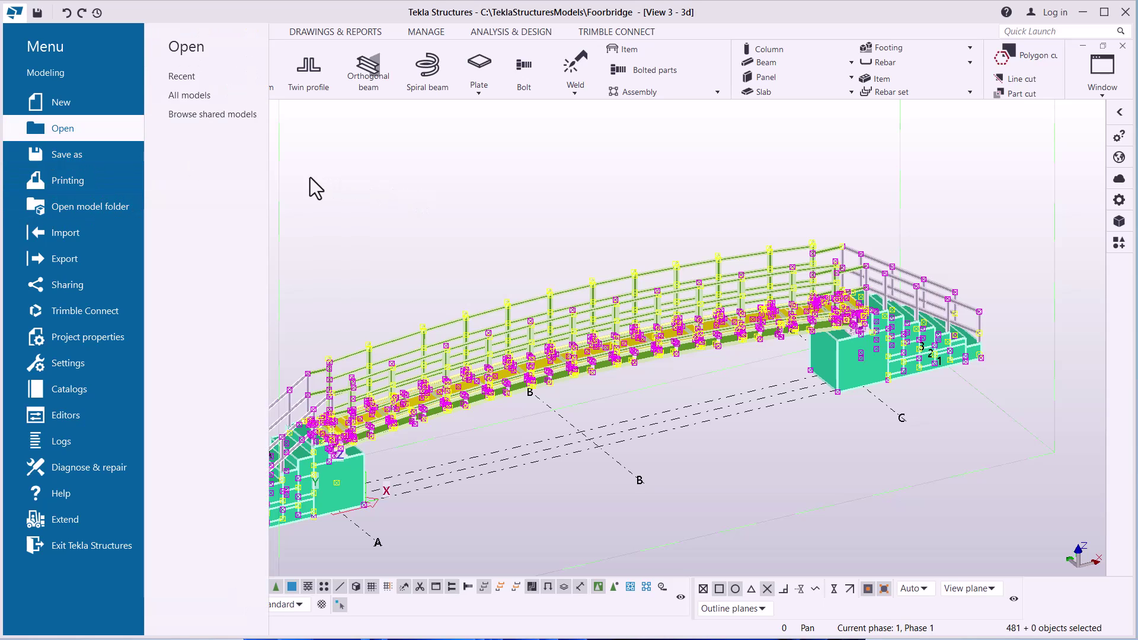
click(200, 98)
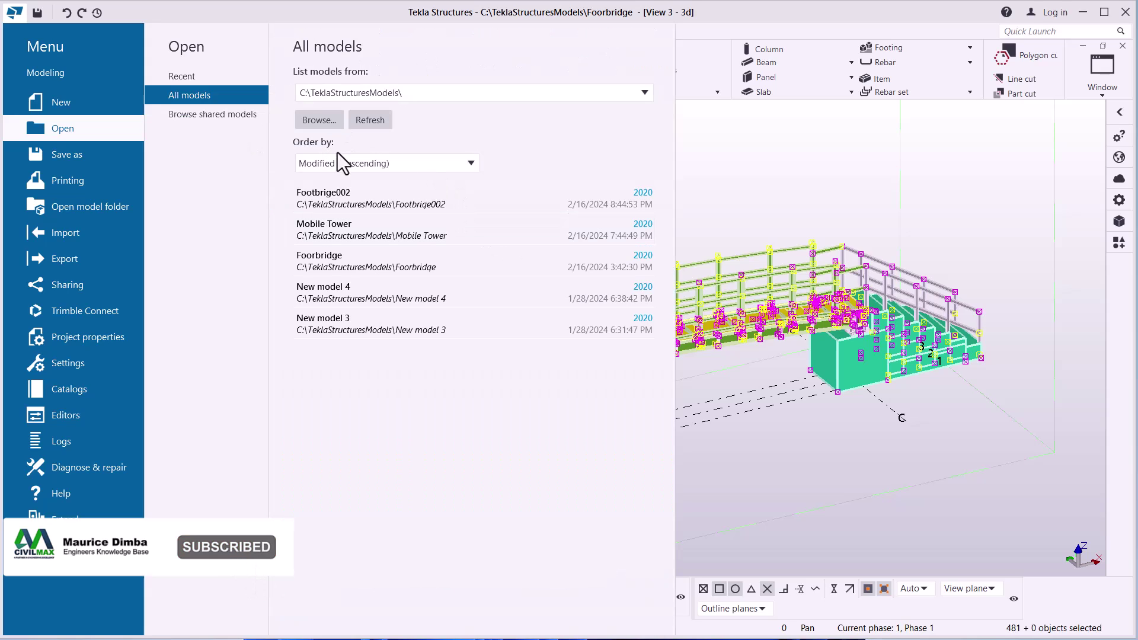
click(320, 122)
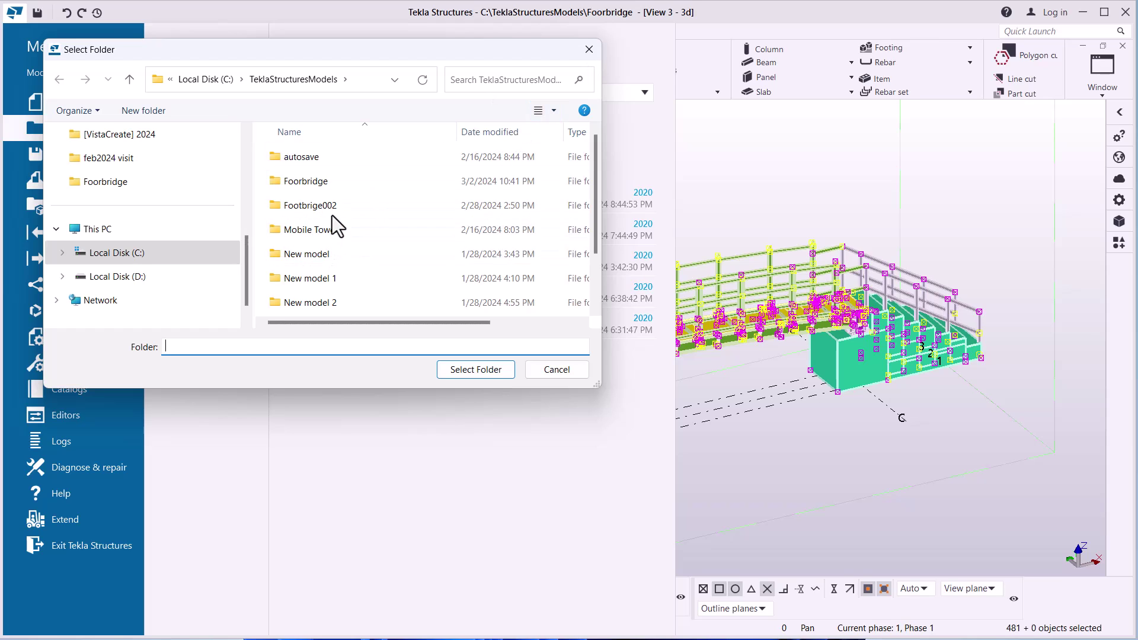
Step: Look inside the Foorbridge model folder, close the browser, and bring up the Windows Start menu
double_click(304, 185)
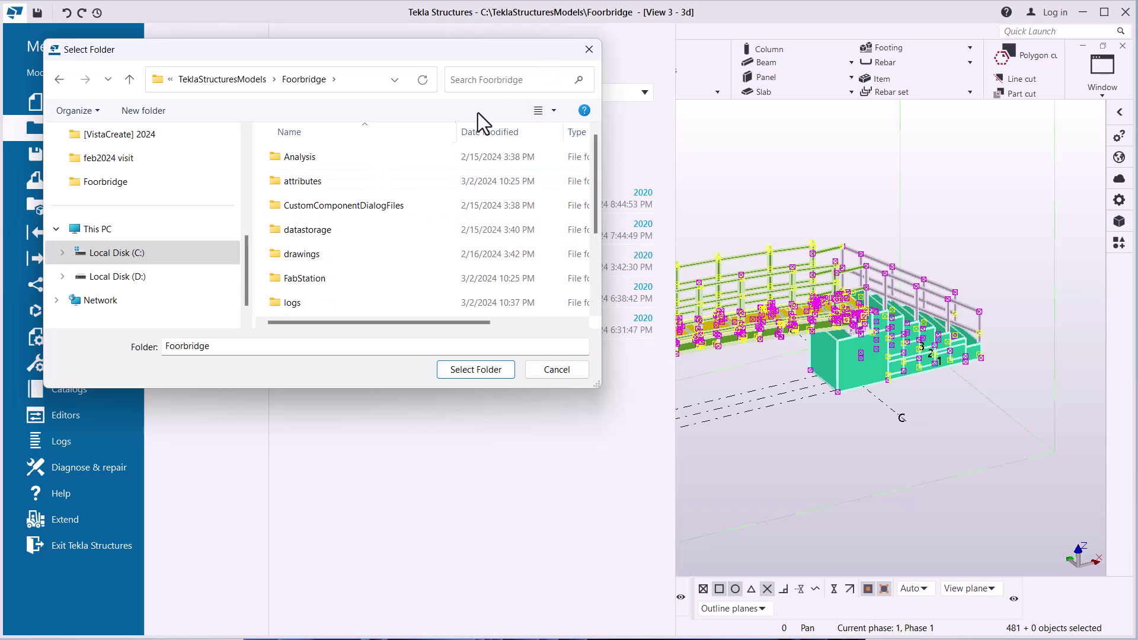
scroll(364, 247, down, 2)
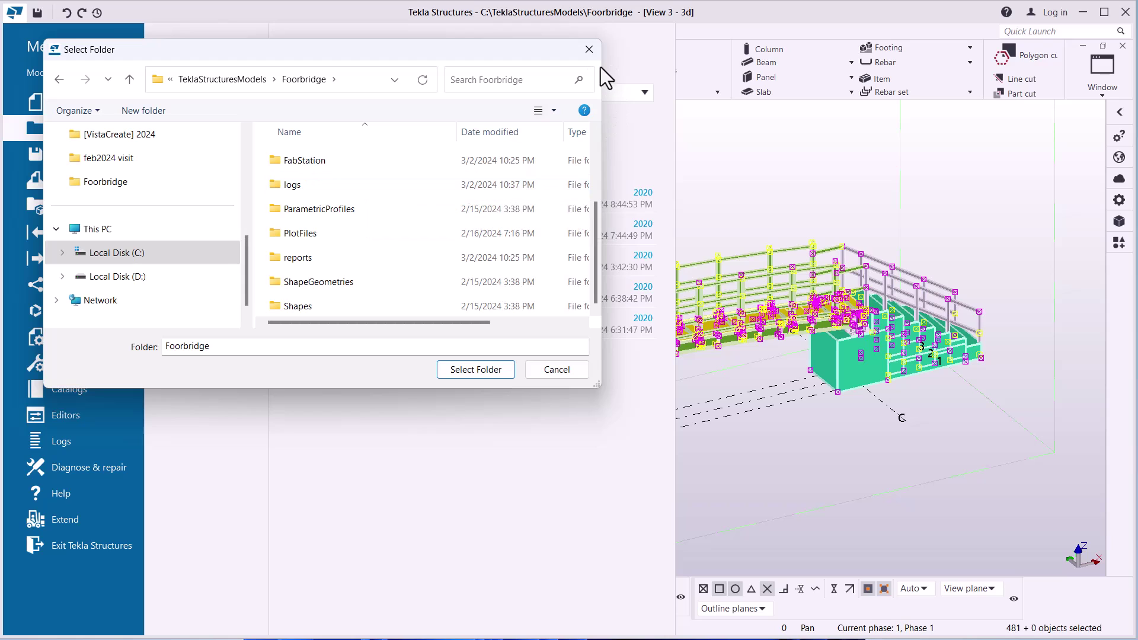
click(591, 50)
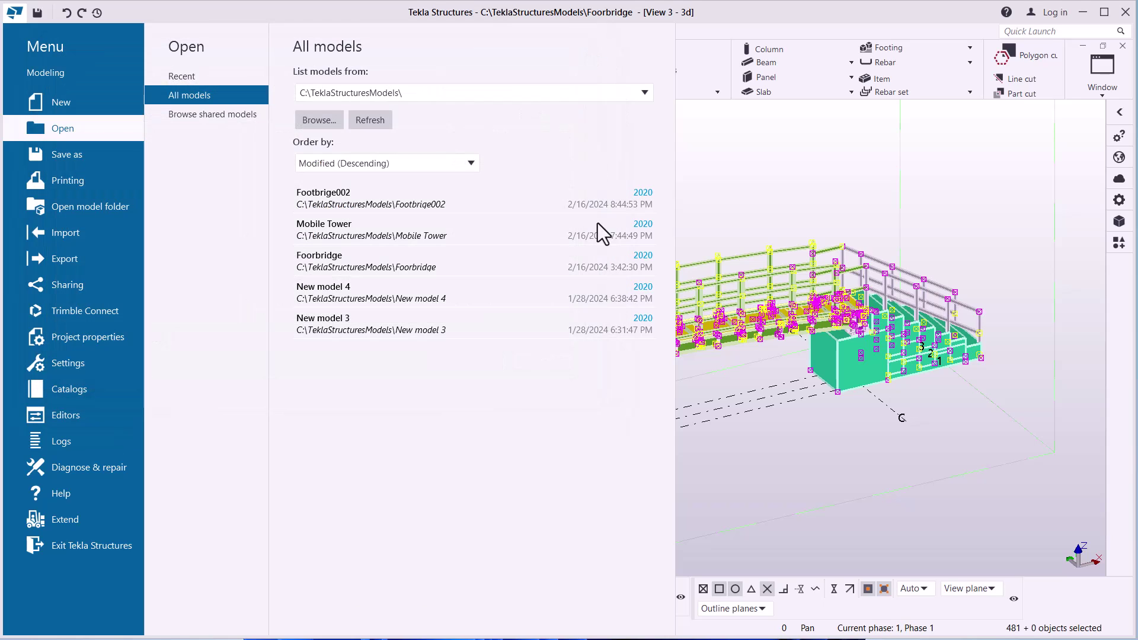
mouse_move(551, 636)
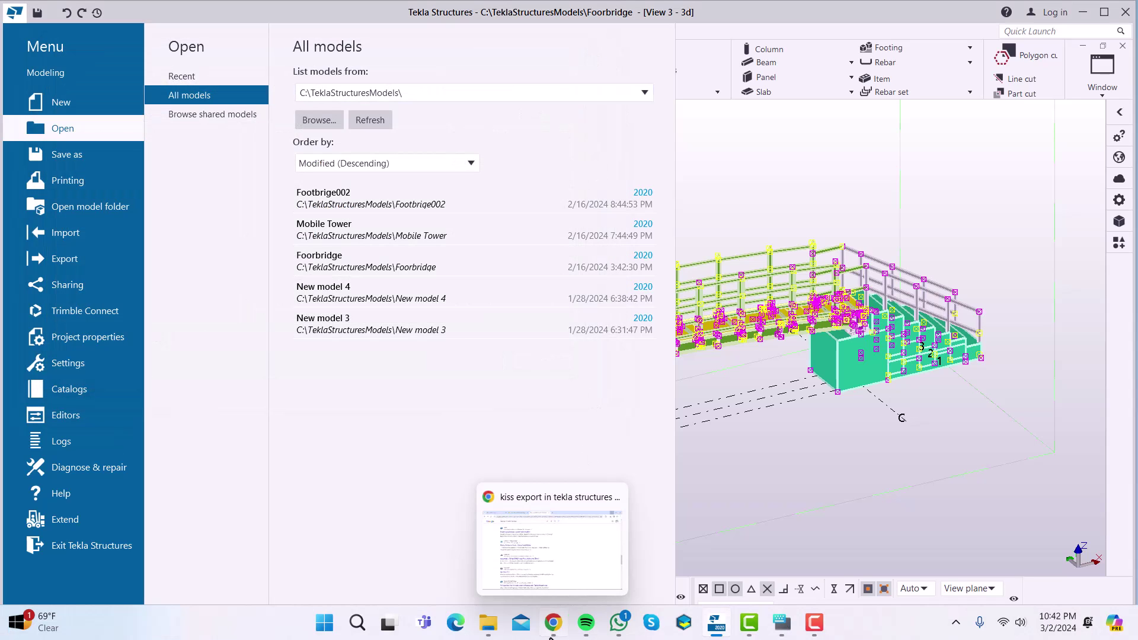
key(super)
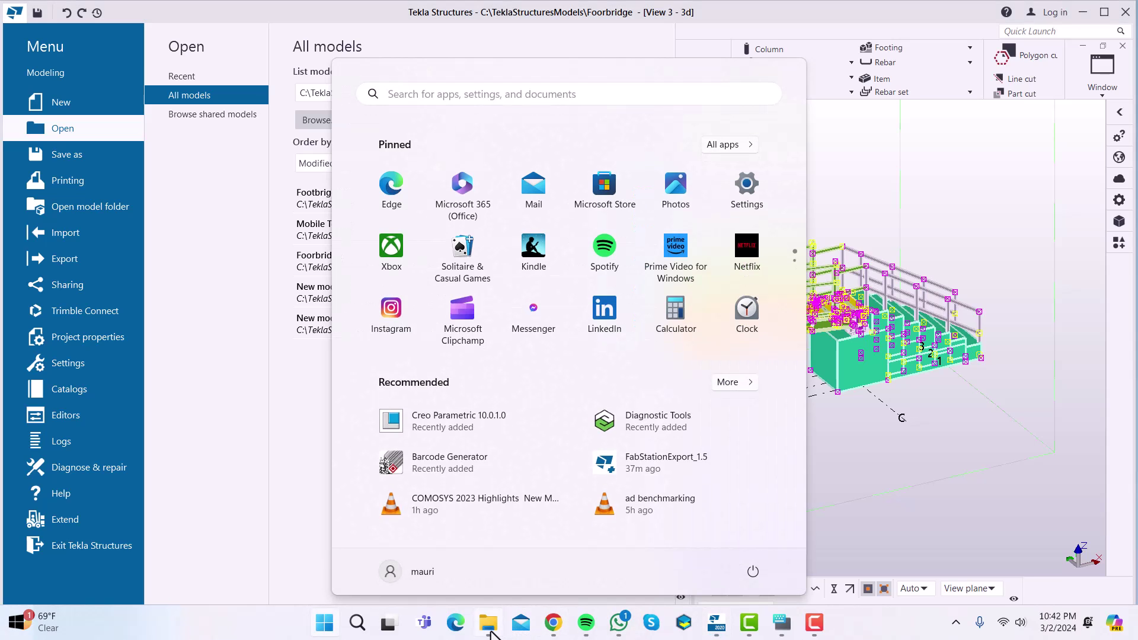
Step: In File Explorer, navigate to Local Disk (C:) > TeklaStructuresModels > Foorbridge
click(491, 633)
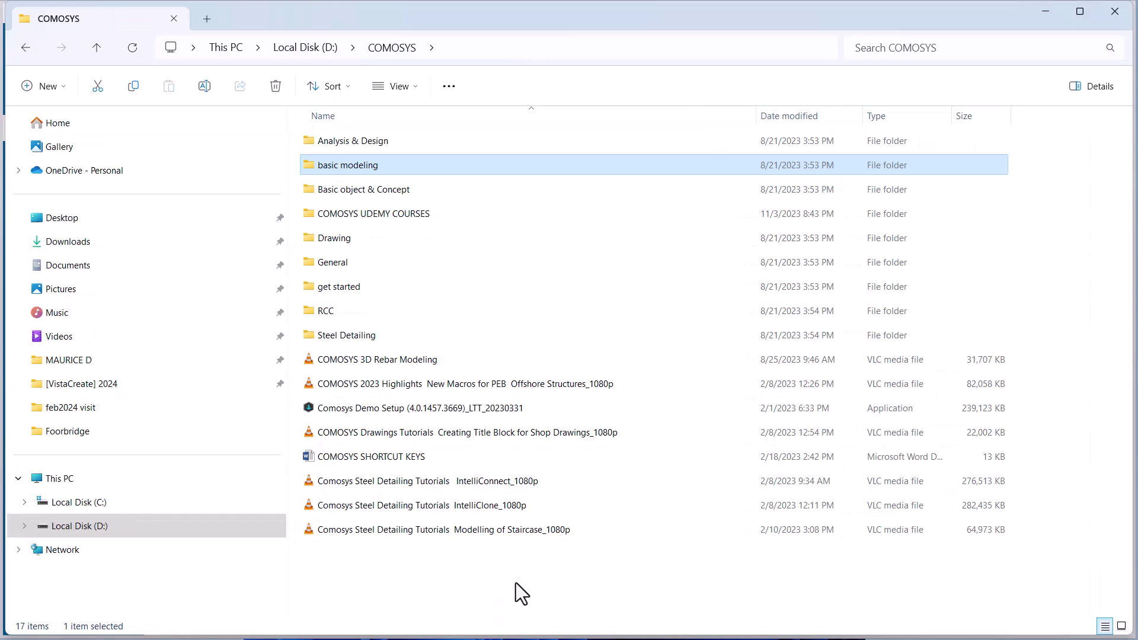
click(98, 503)
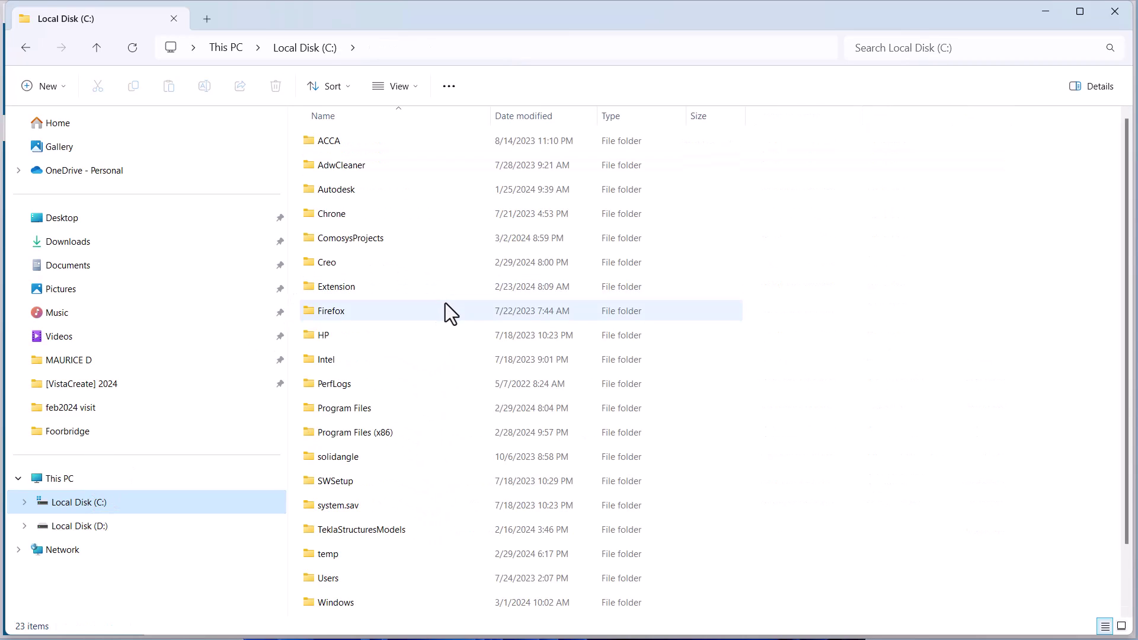
click(368, 529)
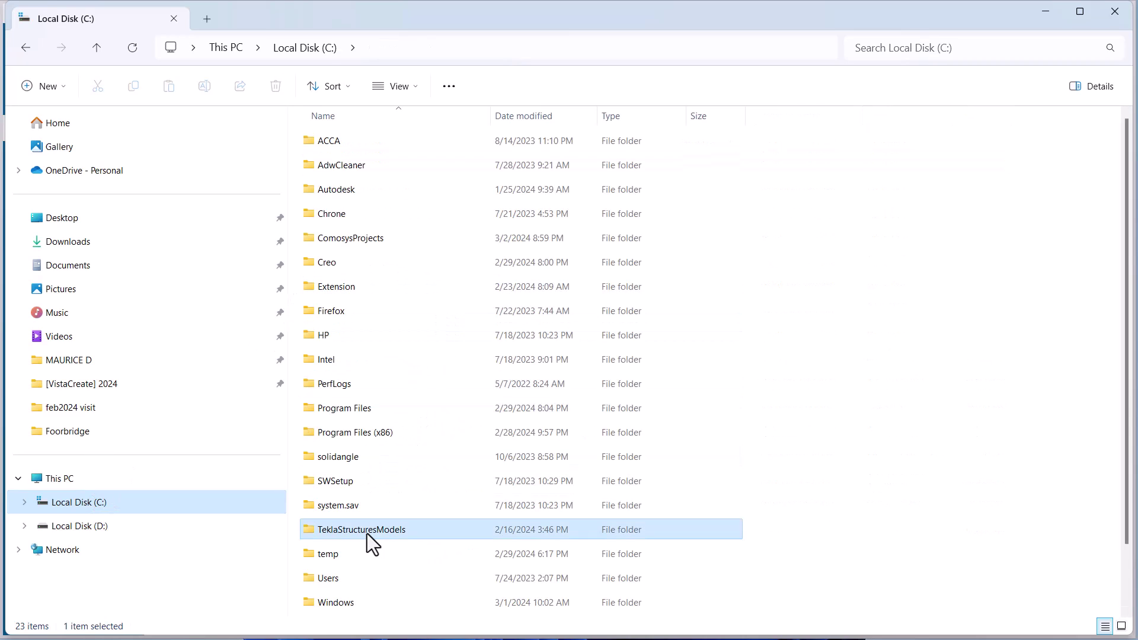
double_click(368, 529)
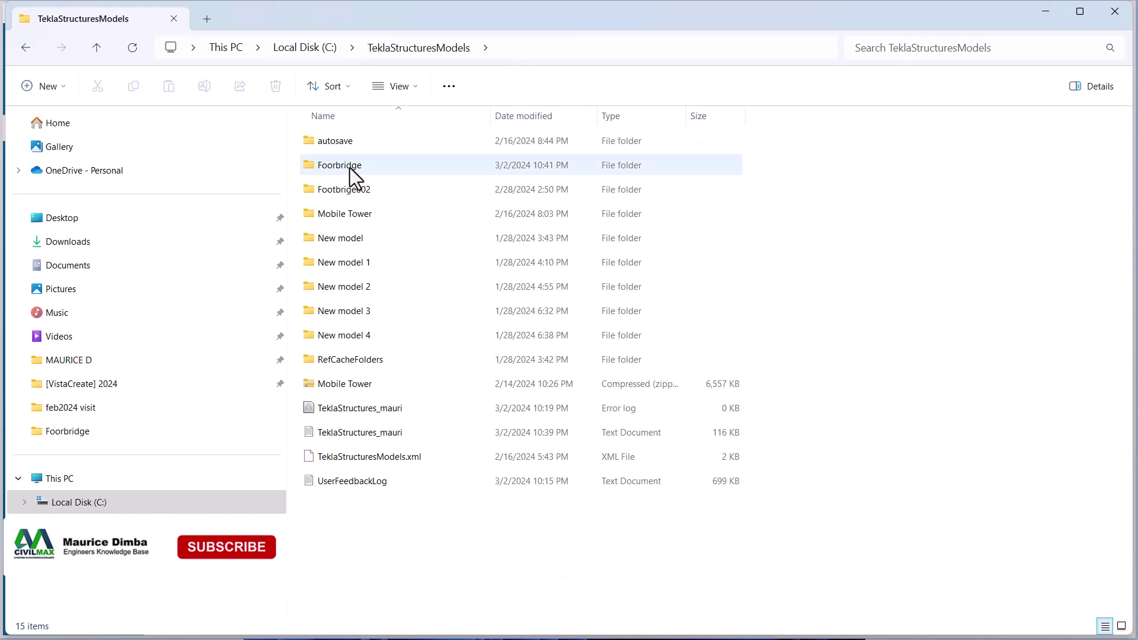
double_click(347, 166)
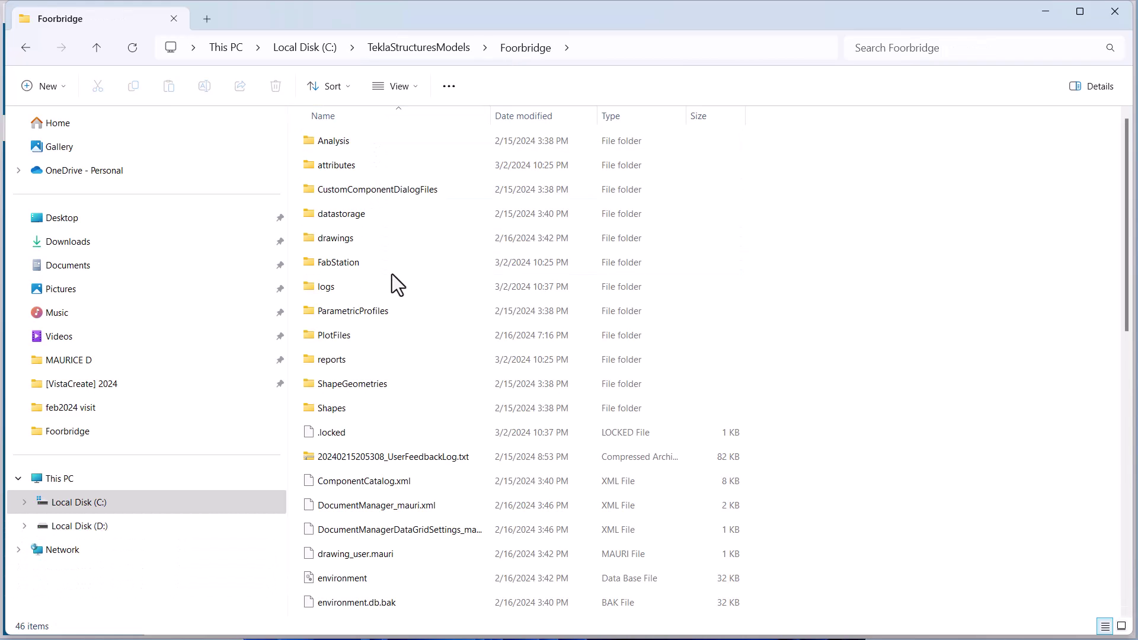
Step: Scroll through the Foorbridge folder and select the KISS01 export file
scroll(383, 279, down, 5)
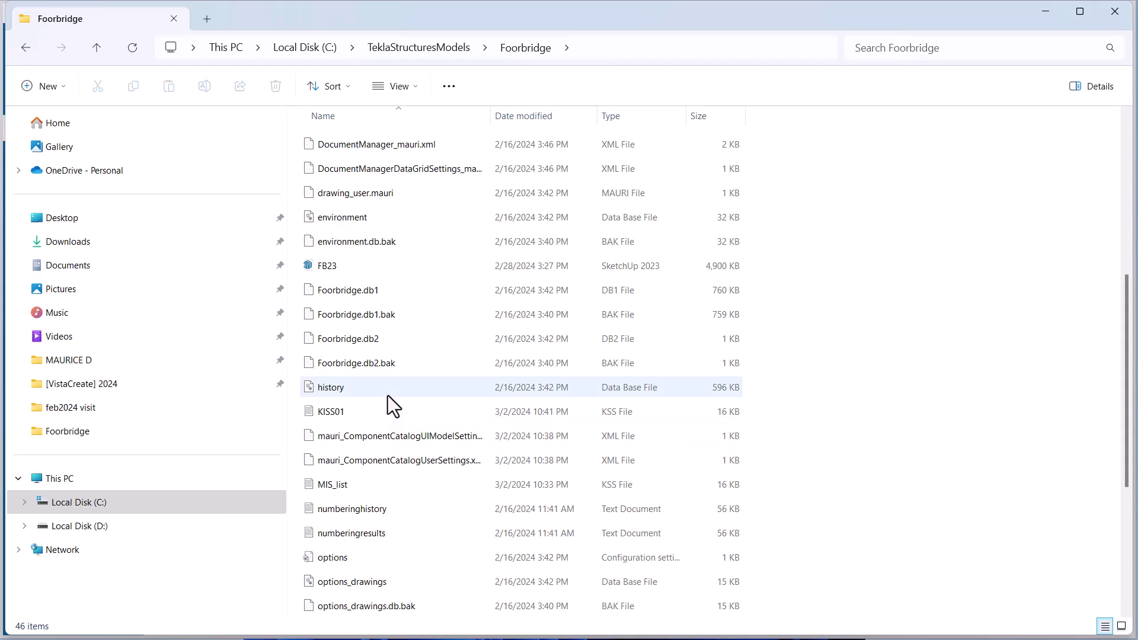
scroll(387, 390, down, 1)
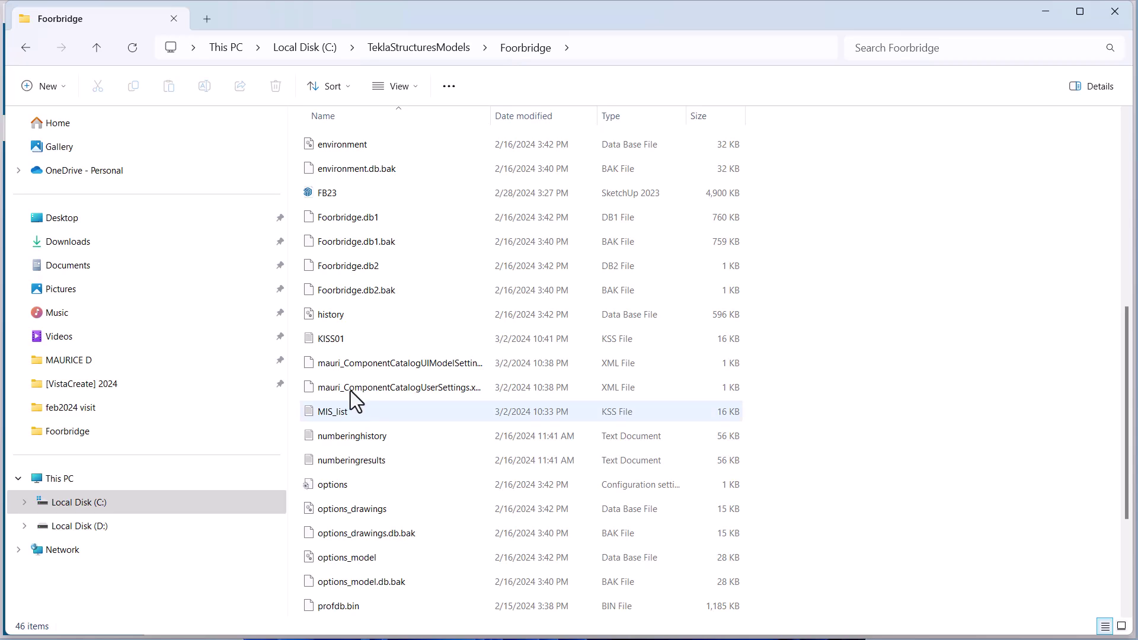
scroll(360, 365, down, 3)
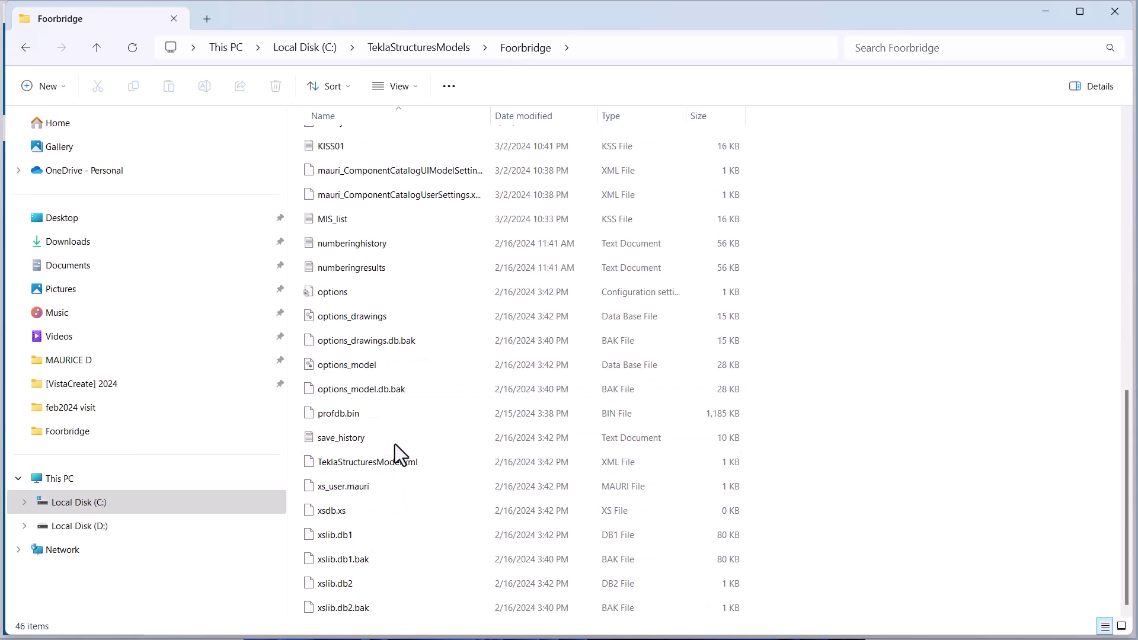
scroll(386, 418, up, 2)
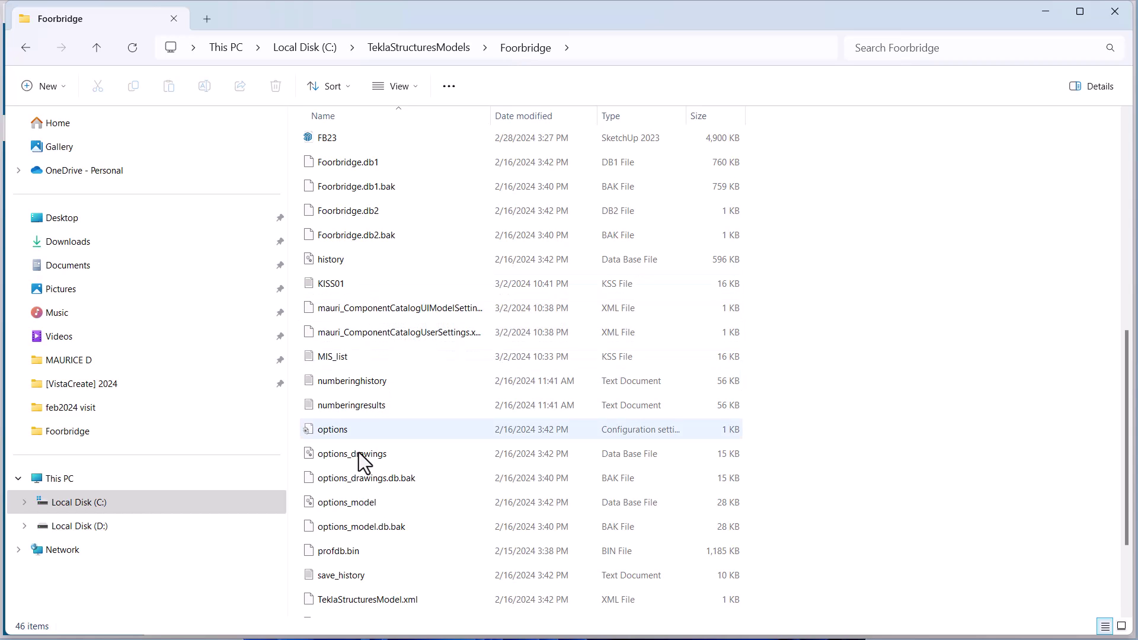
scroll(365, 445, up, 1)
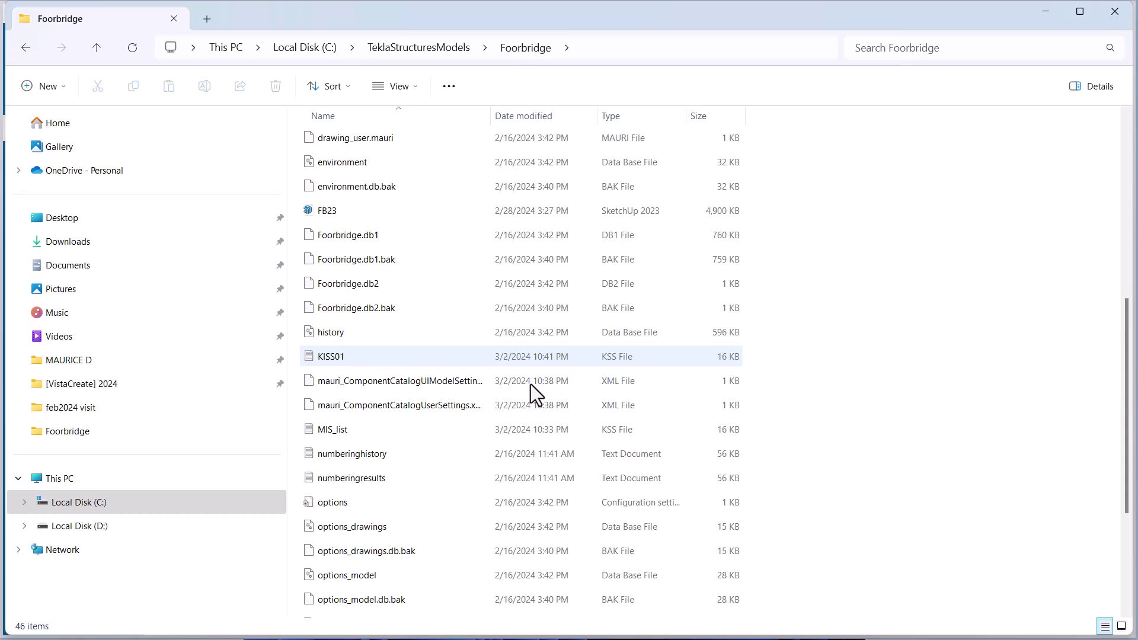
click(333, 358)
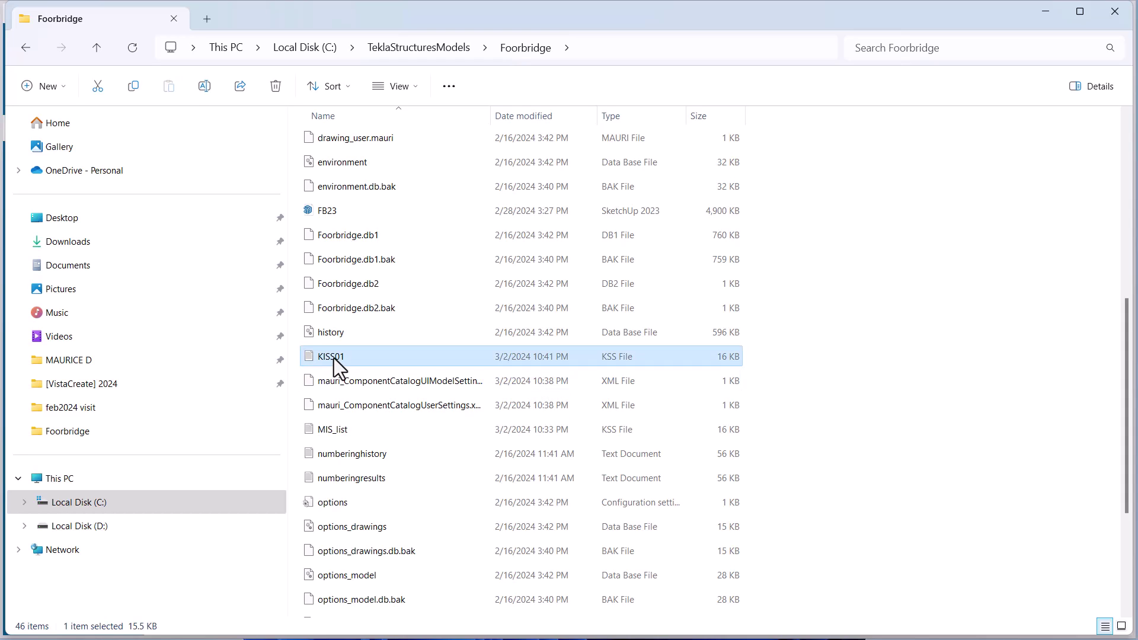
Step: Open KISS01 in Notepad and maximize the Notepad window
double_click(334, 358)
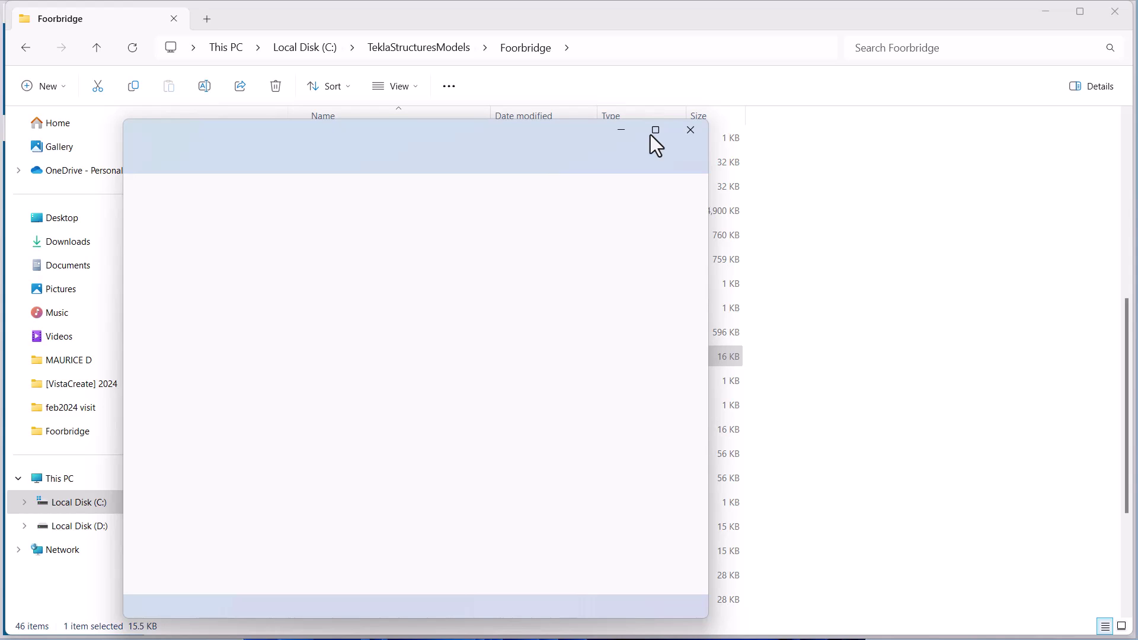
mouse_move(650, 135)
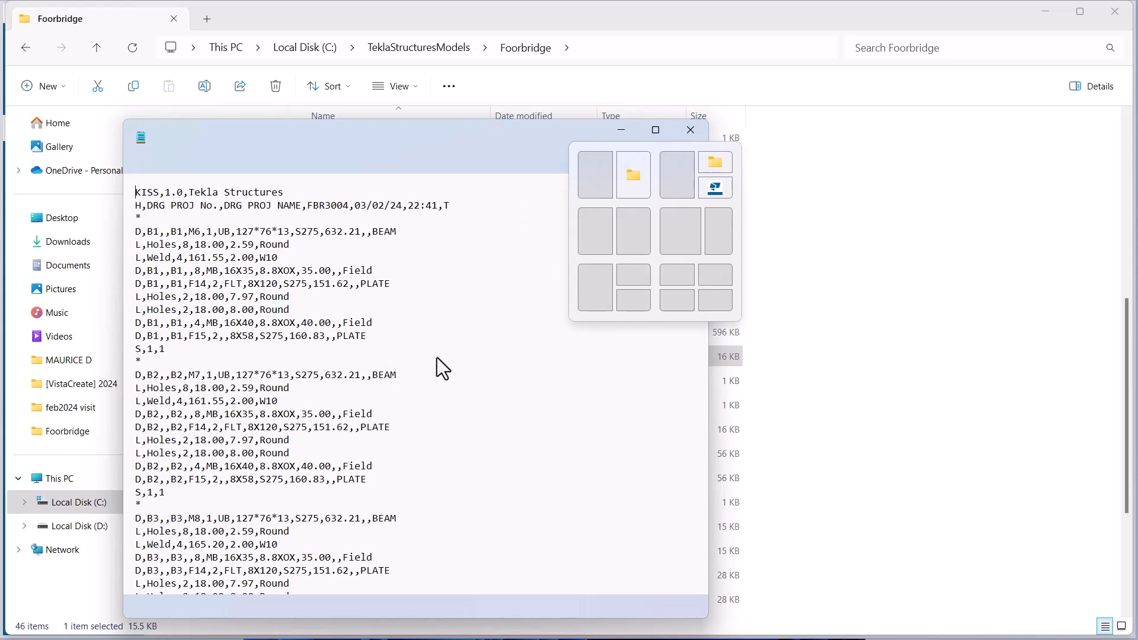
click(656, 130)
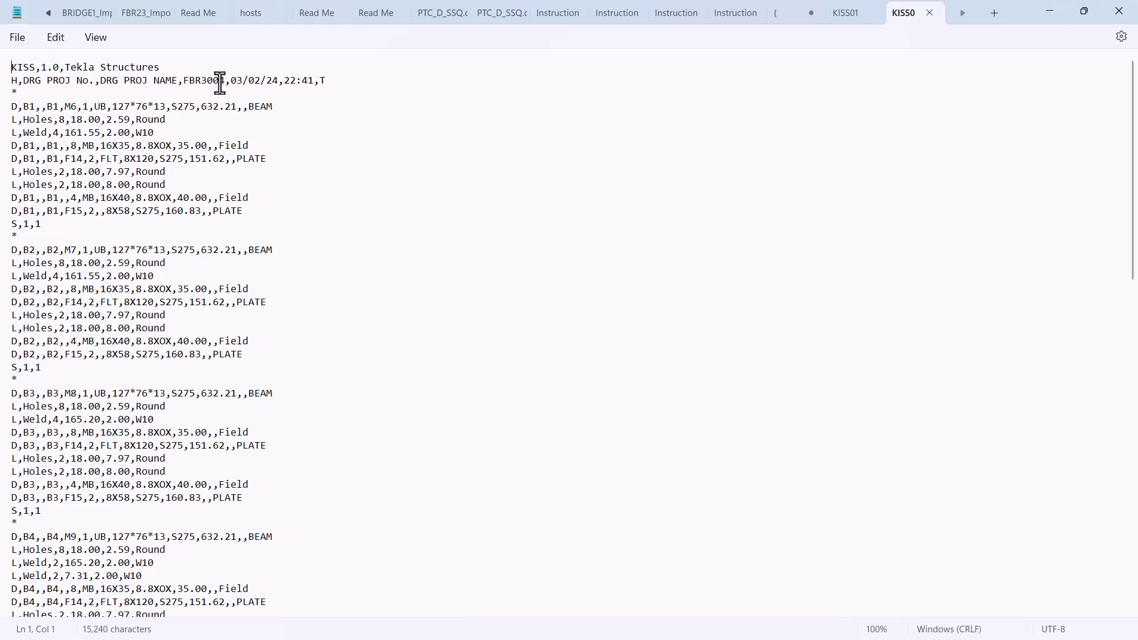
click(339, 81)
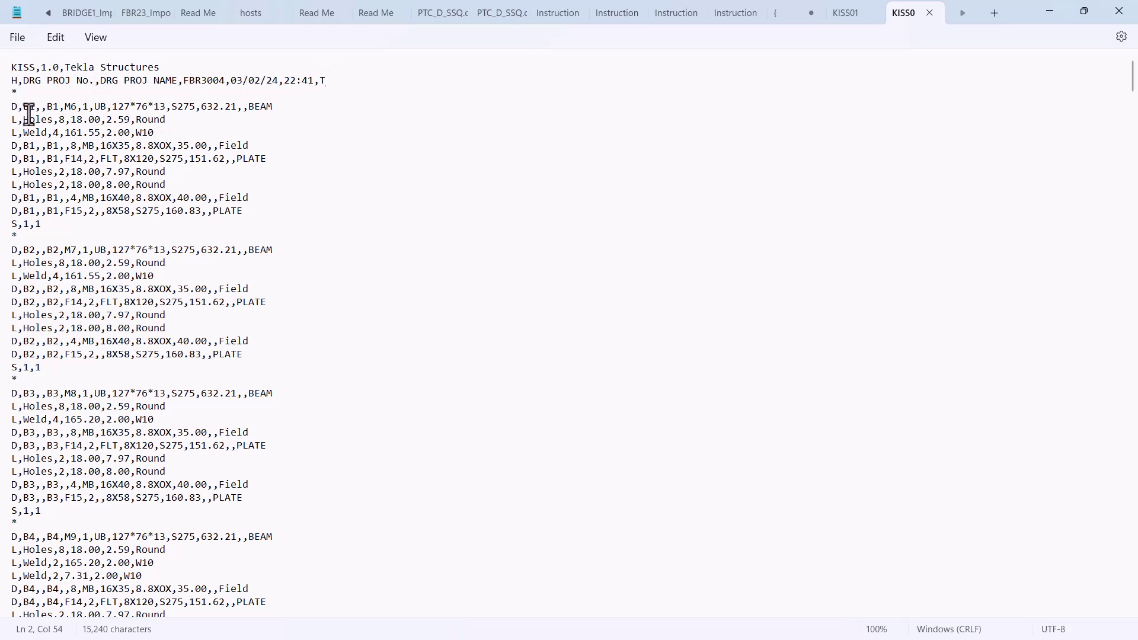
scroll(84, 178, down, 4)
scroll(97, 185, down, 18)
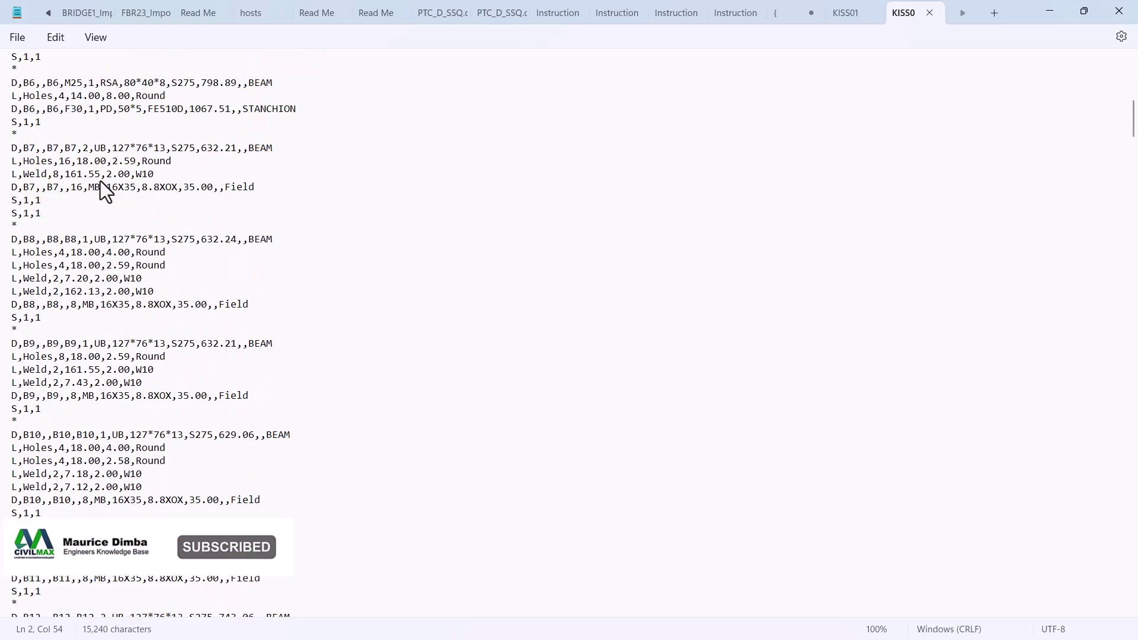
scroll(102, 182, down, 8)
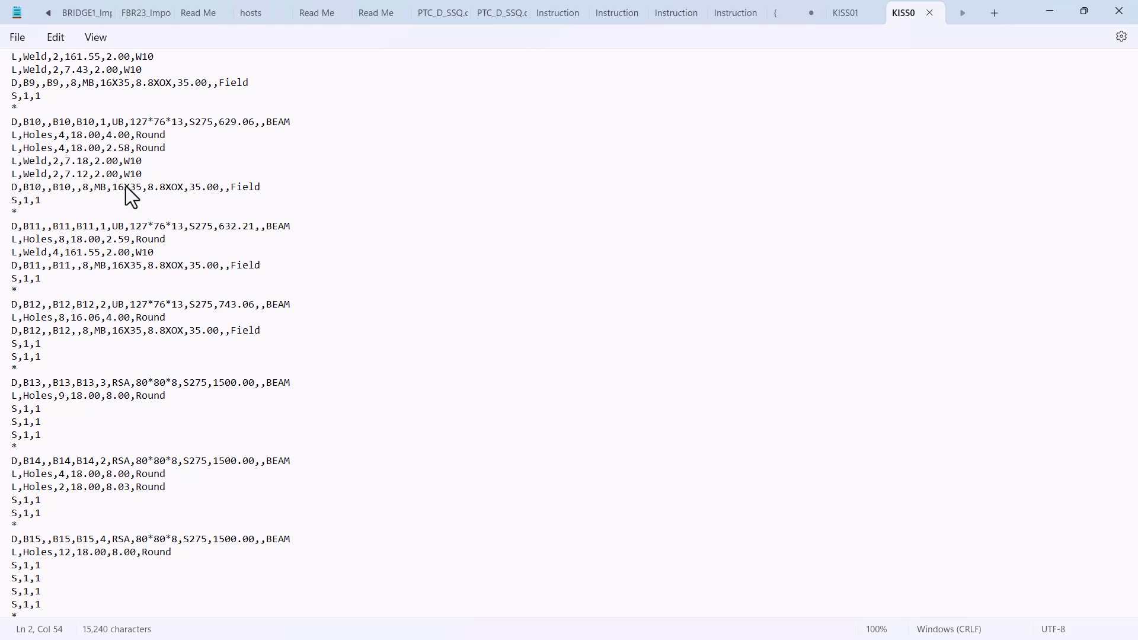
scroll(70, 304, down, 2)
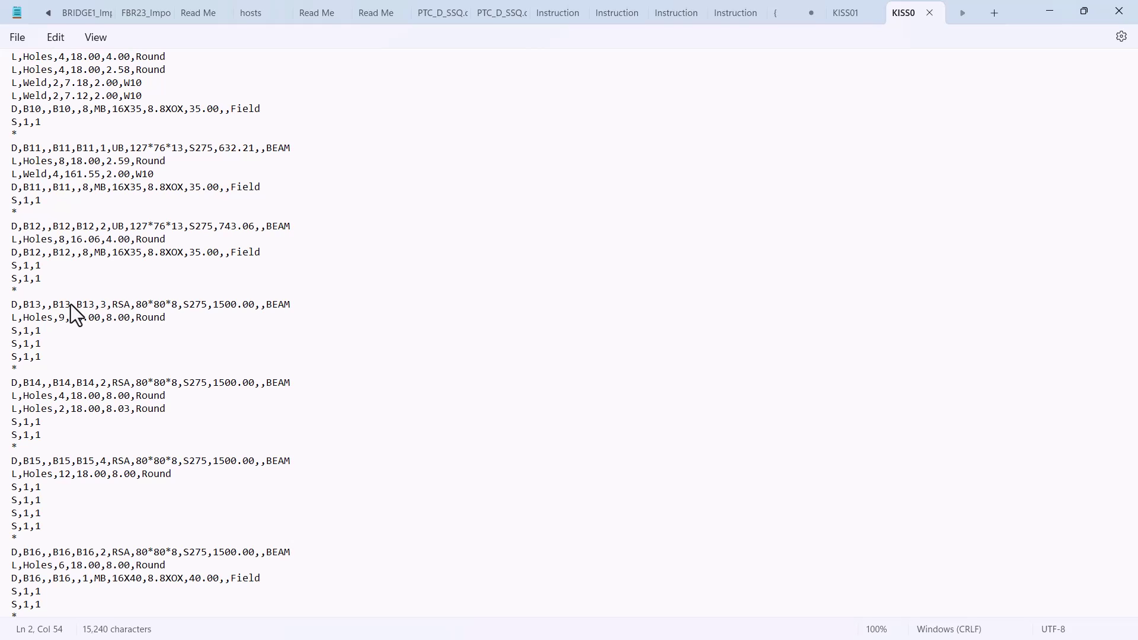
scroll(115, 311, down, 2)
scroll(123, 308, down, 6)
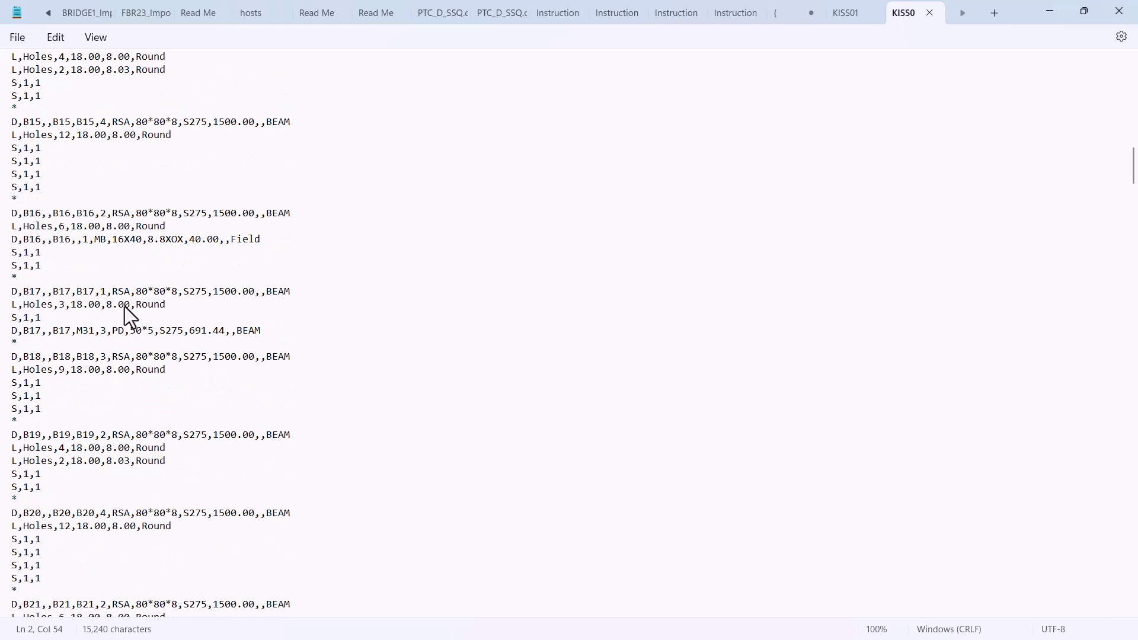
scroll(125, 307, down, 4)
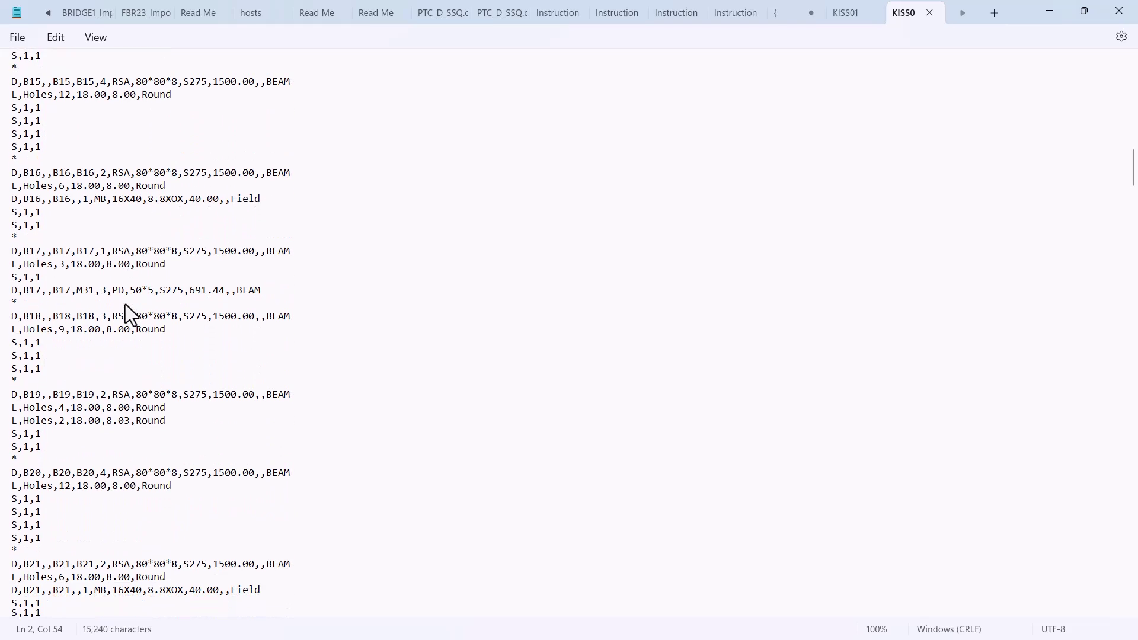
scroll(124, 305, down, 2)
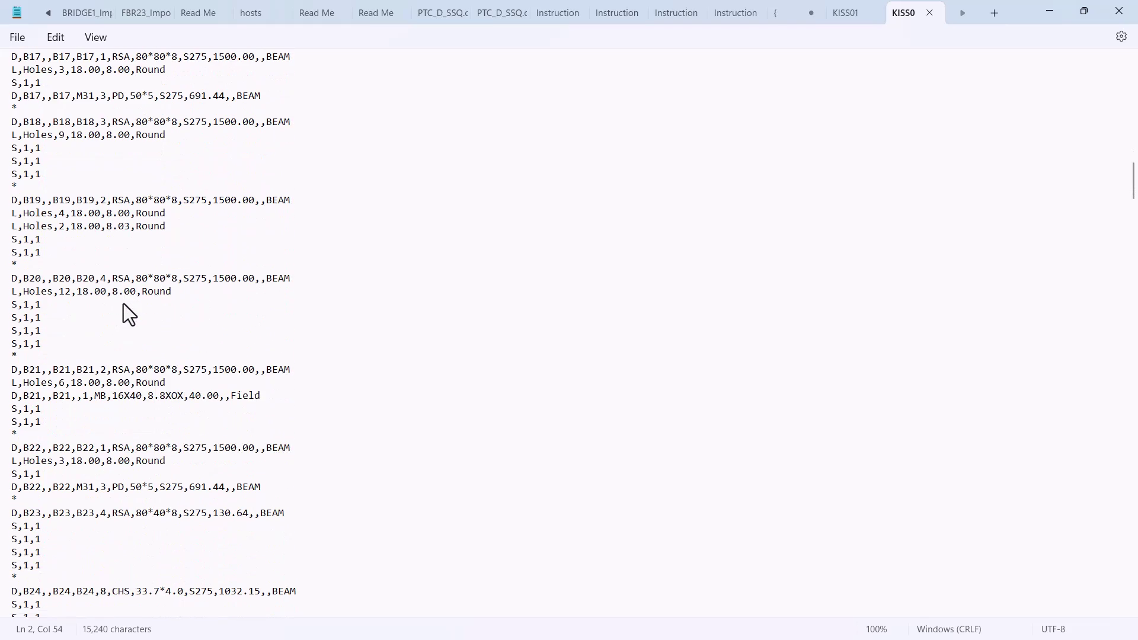